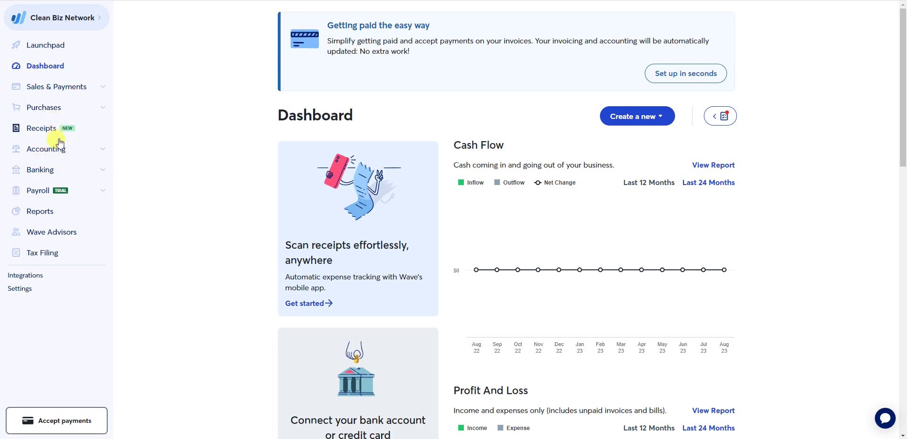
Expand the Accounting section in the left sidebar
{"action": "left_click", "coordinate": [74, 152]}
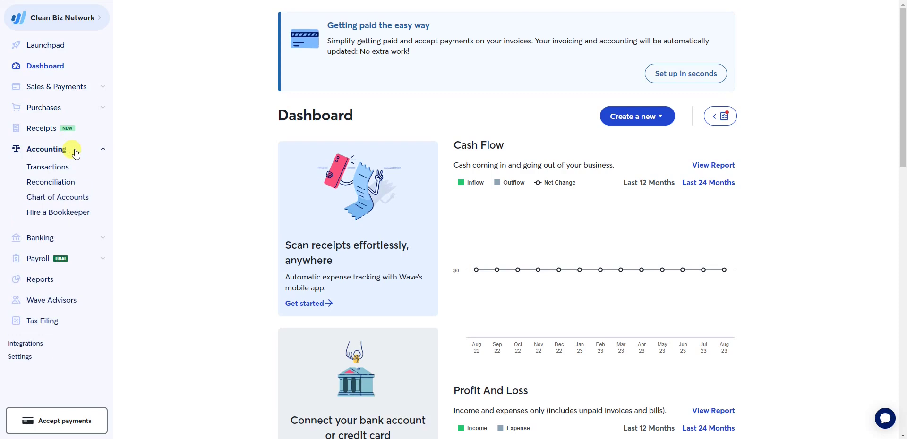
Go to the Transactions page and check, then dismiss, the More options menu
{"action": "left_click", "coordinate": [66, 168]}
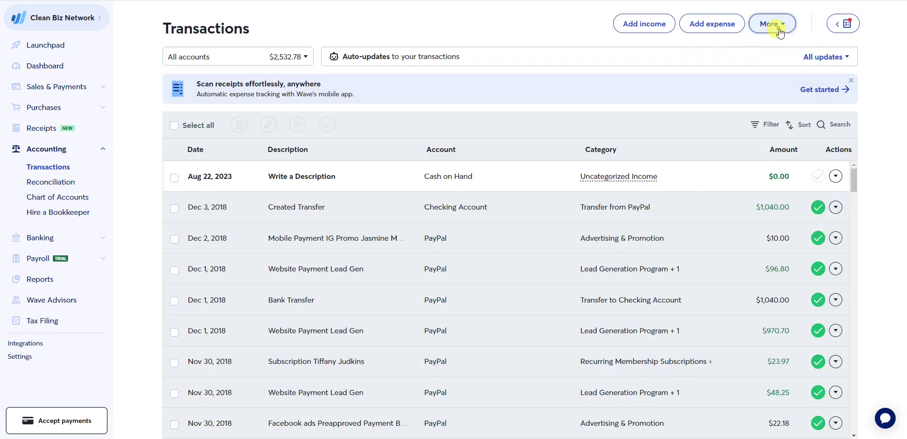
{"action": "left_click", "coordinate": [774, 26]}
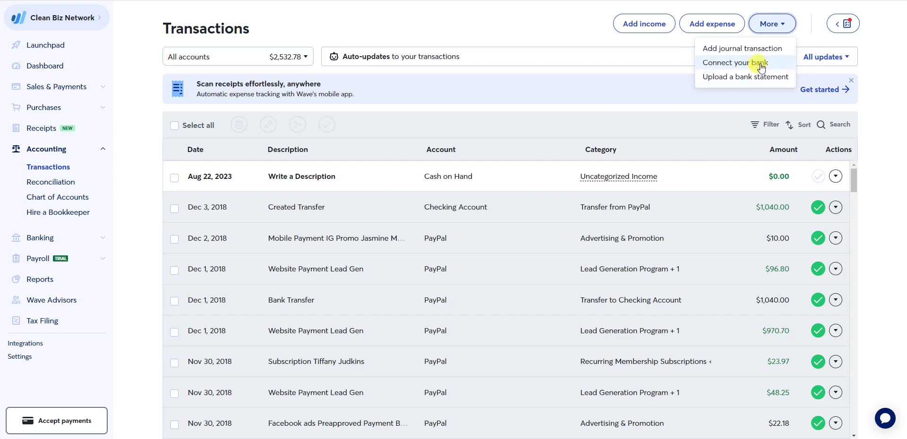
{"action": "left_click", "coordinate": [593, 41]}
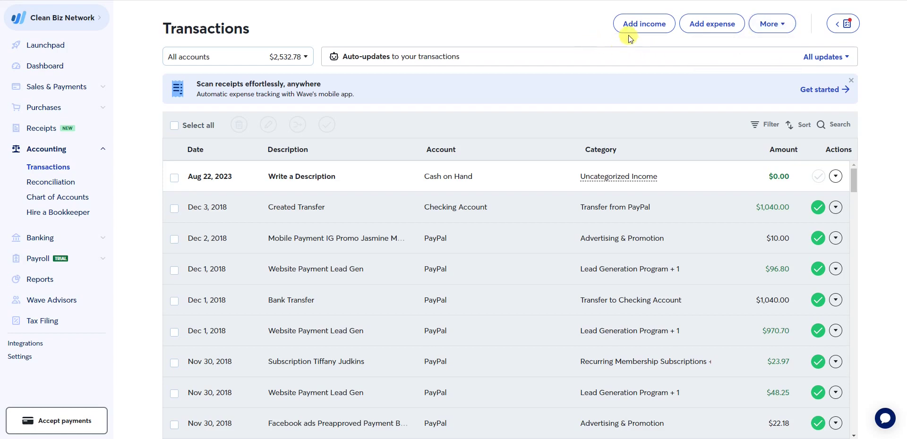
Add a new income transaction described as 'McDonald's Invoice Payment' with its invoice number
{"action": "left_click", "coordinate": [646, 29]}
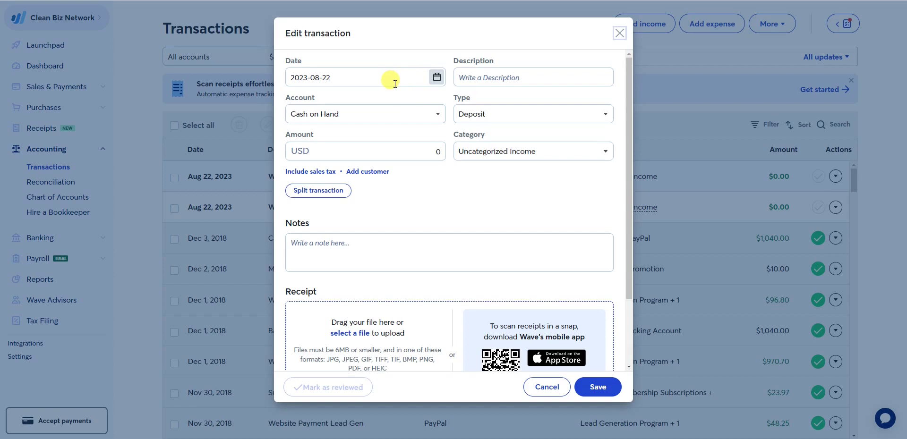
{"action": "left_click", "coordinate": [497, 71]}
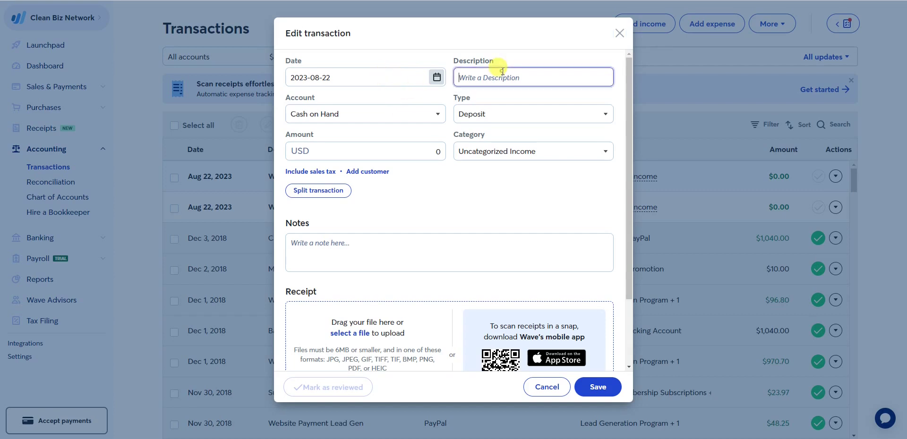
{"action": "type", "text": "McDonald"}
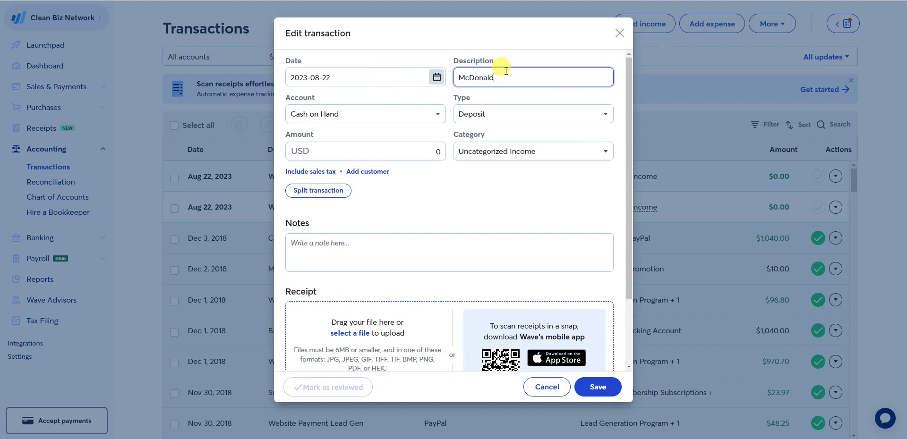
{"action": "type", "text": "'s Invoice Payment #2328298"}
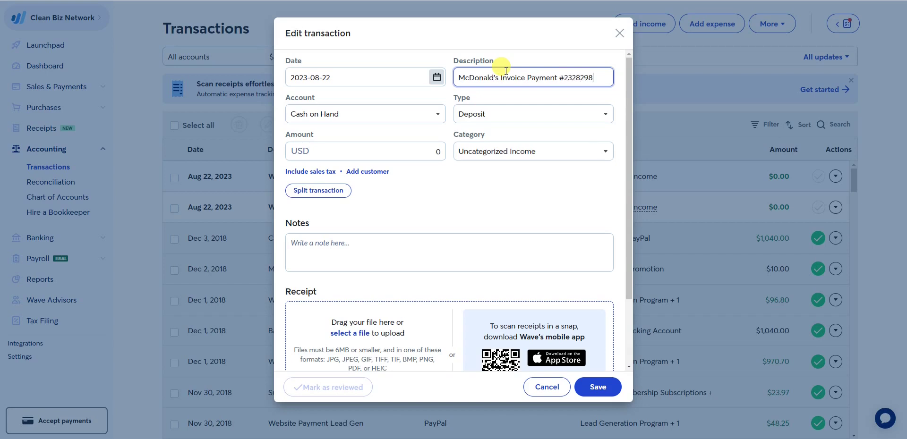
{"action": "left_click", "coordinate": [399, 114]}
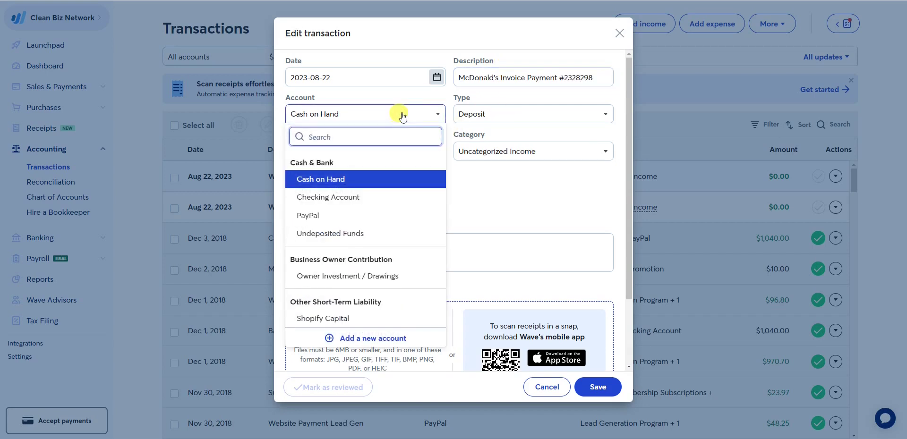
Set the deposit to Checking Account, type Deposit, with an amount of 5000.00
{"action": "left_click", "coordinate": [338, 203]}
{"action": "left_click", "coordinate": [384, 115]}
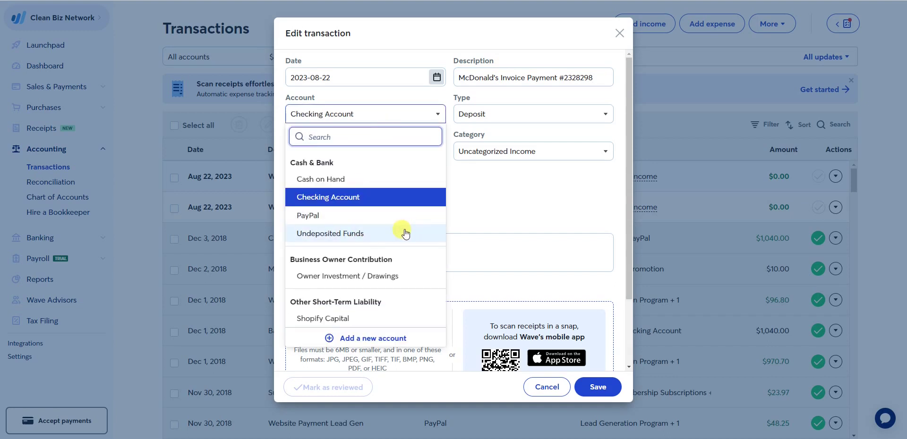
{"action": "left_click", "coordinate": [439, 99]}
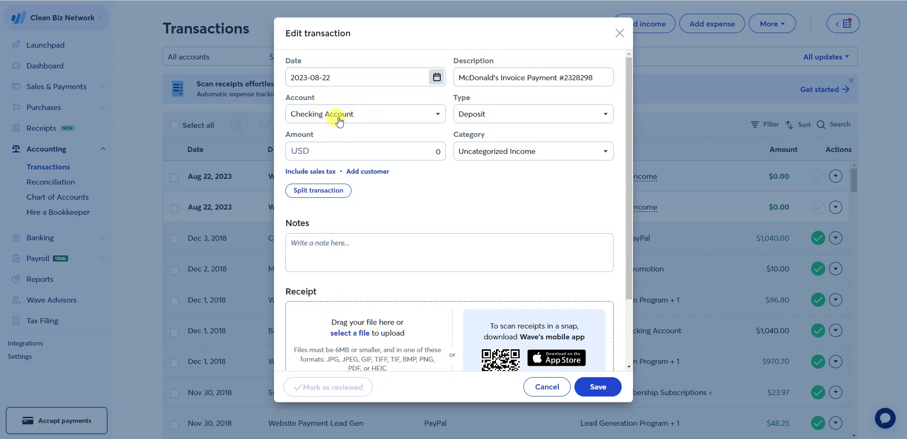
{"action": "left_click", "coordinate": [512, 116]}
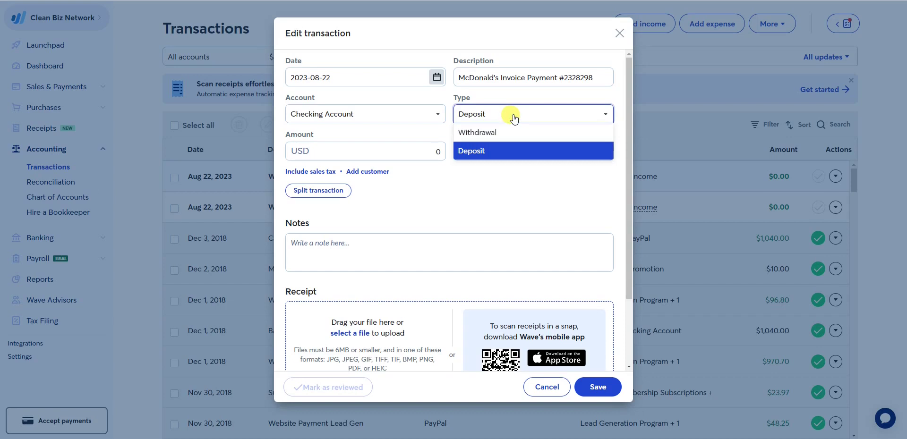
{"action": "left_click", "coordinate": [513, 115]}
{"action": "left_click", "coordinate": [378, 150]}
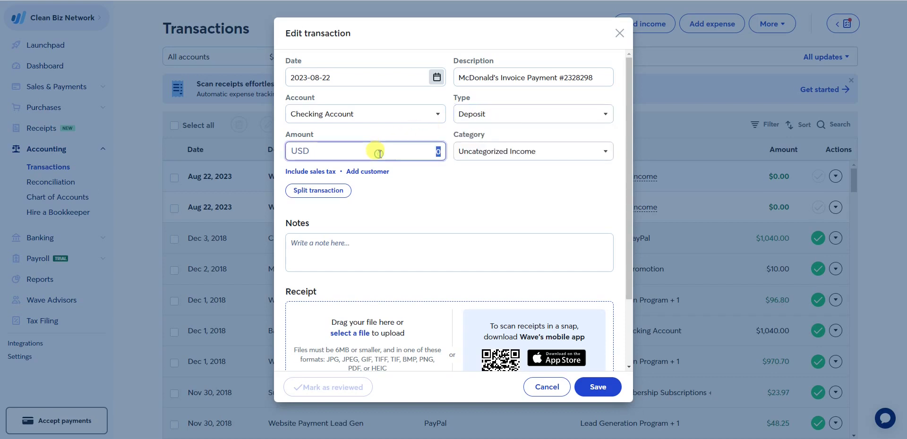
{"action": "type", "text": "5000"}
{"action": "left_click", "coordinate": [526, 189]}
{"action": "left_click", "coordinate": [545, 154]}
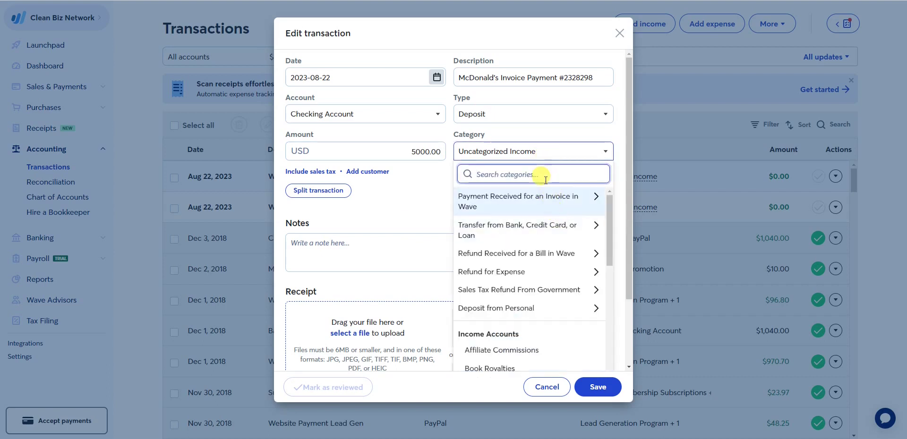
Create a Commercial Cleaning Income category described as 'Recurring Commercial cleaning'
{"action": "type", "text": "Commerc"}
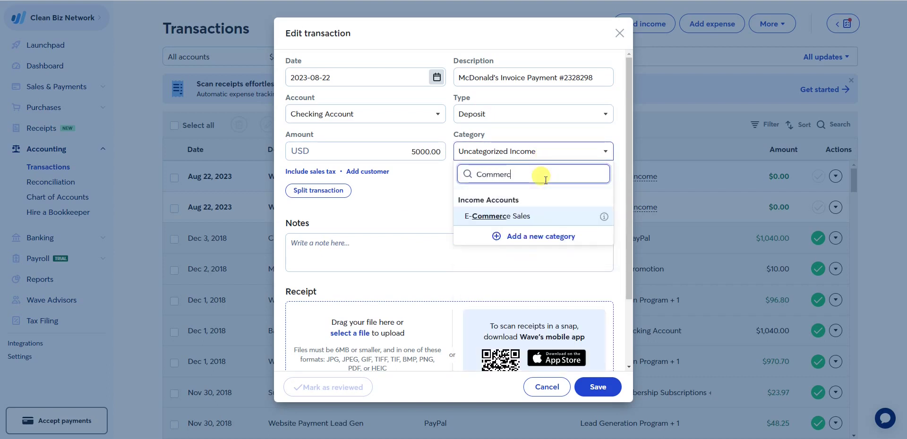
{"action": "type", "text": "ial Cleaning"}
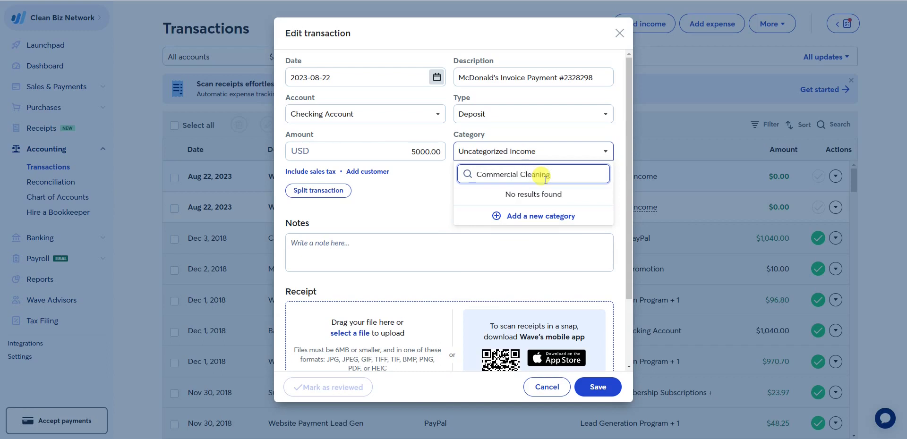
{"action": "left_click", "coordinate": [536, 213]}
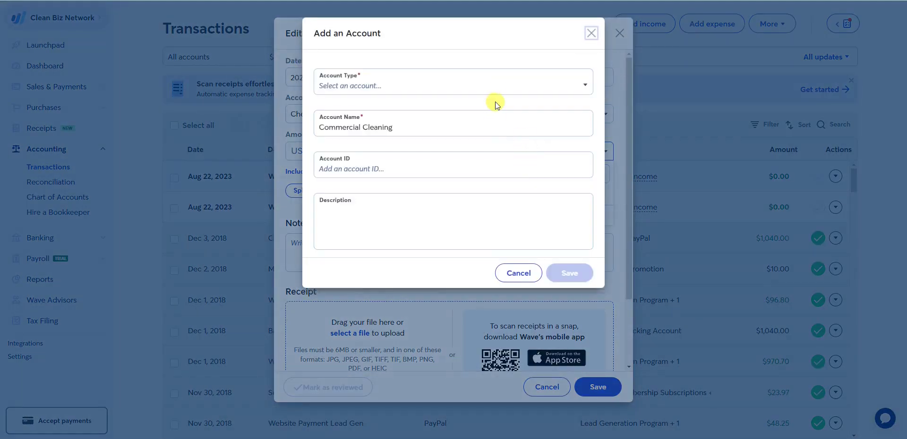
{"action": "left_click", "coordinate": [408, 85]}
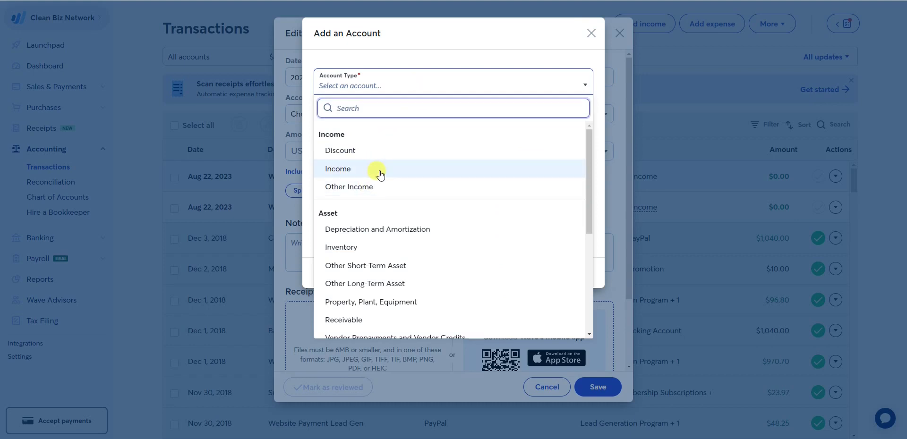
{"action": "left_click", "coordinate": [381, 174]}
{"action": "left_click", "coordinate": [383, 170]}
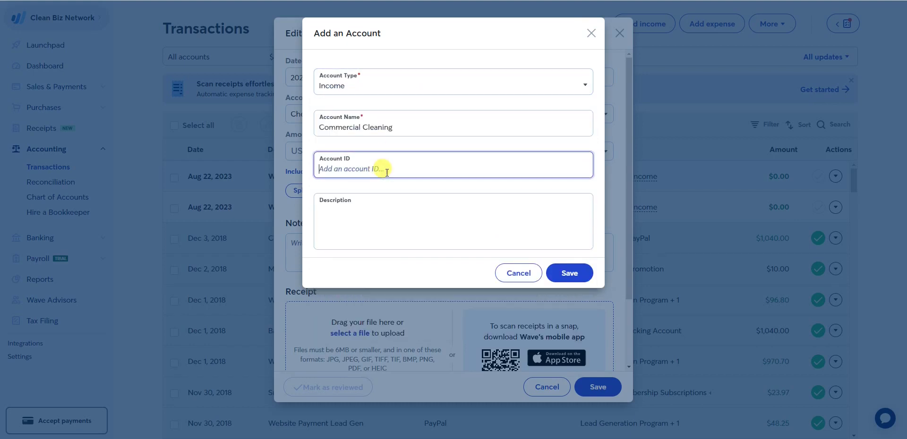
{"action": "left_click", "coordinate": [378, 210]}
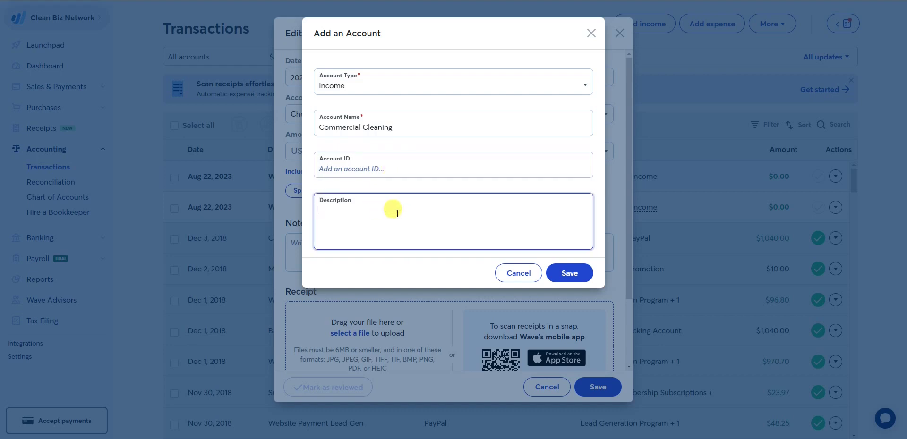
{"action": "type", "text": "Cme"}
{"action": "key", "text": "BackSpace"}
{"action": "key", "text": "BackSpace"}
{"action": "key", "text": "BackSpace"}
{"action": "type", "text": "Ref"}
{"action": "type", "text": "urring Come"}
{"action": "type", "text": "merc"}
{"action": "type", "text": "ial cleaning"}
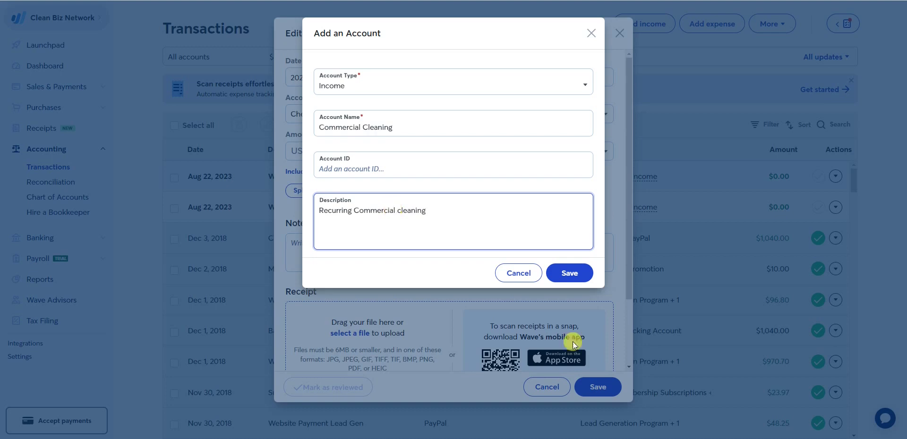
{"action": "left_click", "coordinate": [571, 280]}
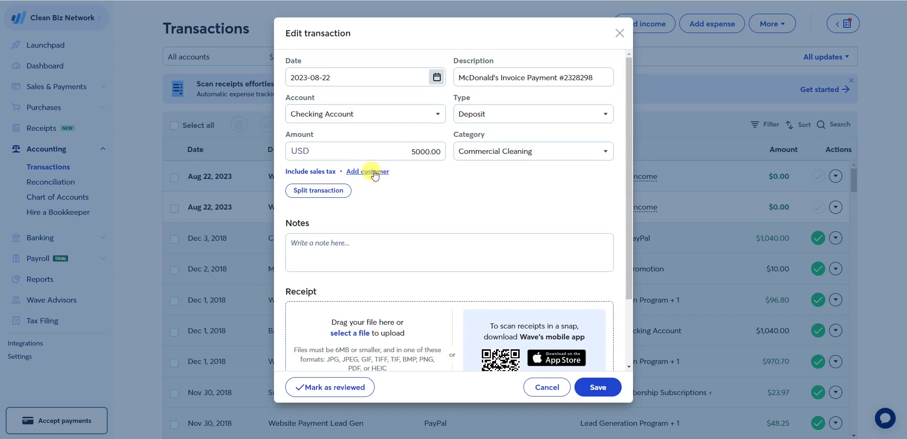
Mark the $5,000 McDonald's deposit as reviewed and save it
{"action": "scroll", "coordinate": [348, 245], "scroll_direction": "down", "scroll_amount": 2}
{"action": "left_click", "coordinate": [352, 163]}
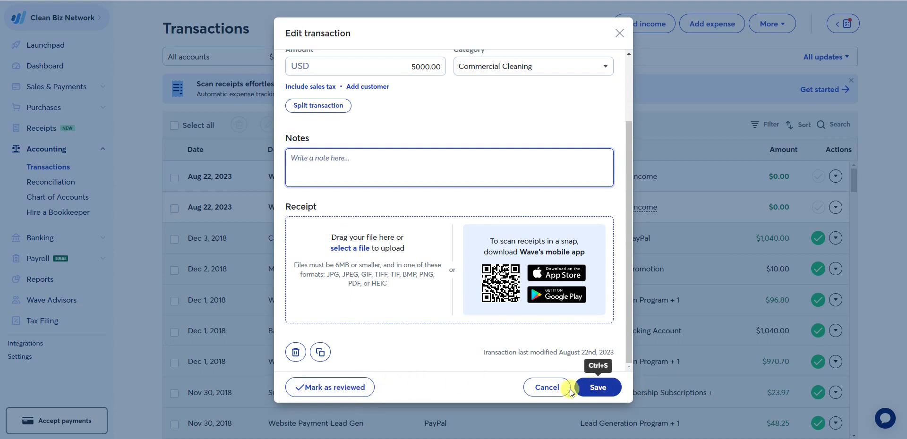
{"action": "left_click", "coordinate": [367, 391]}
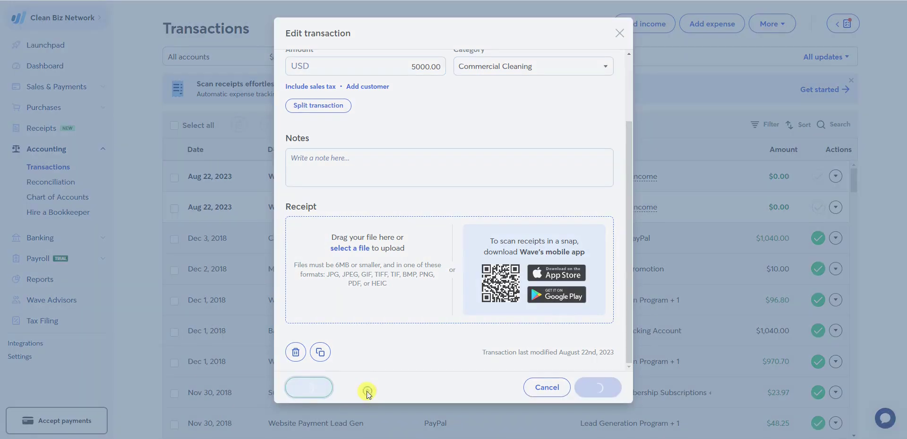
{"action": "left_click", "coordinate": [595, 387]}
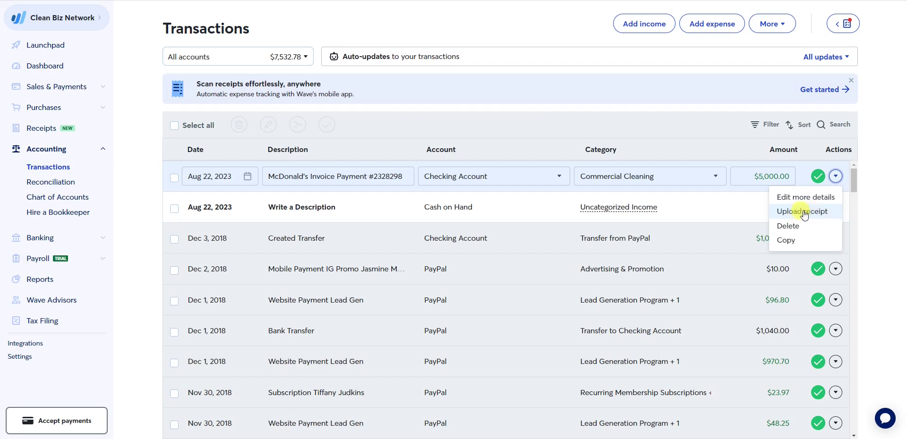
Close the row's options menu and open the McDonald's transaction row to inspect it
{"action": "left_click", "coordinate": [835, 177]}
{"action": "left_click", "coordinate": [777, 178]}
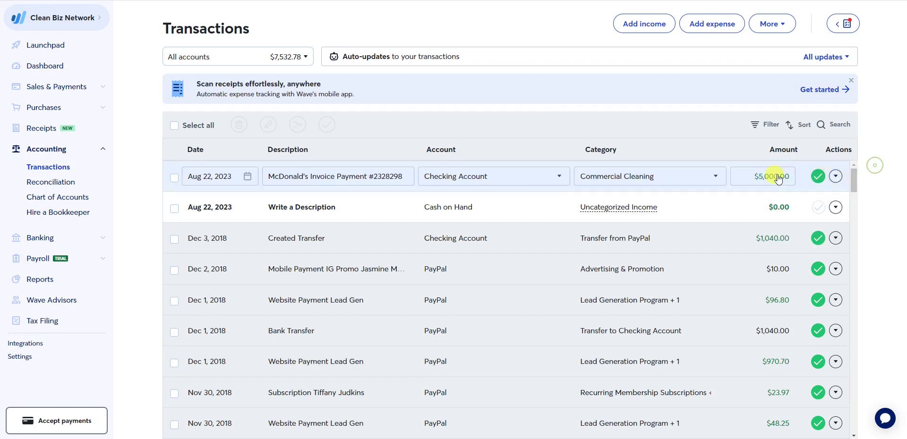